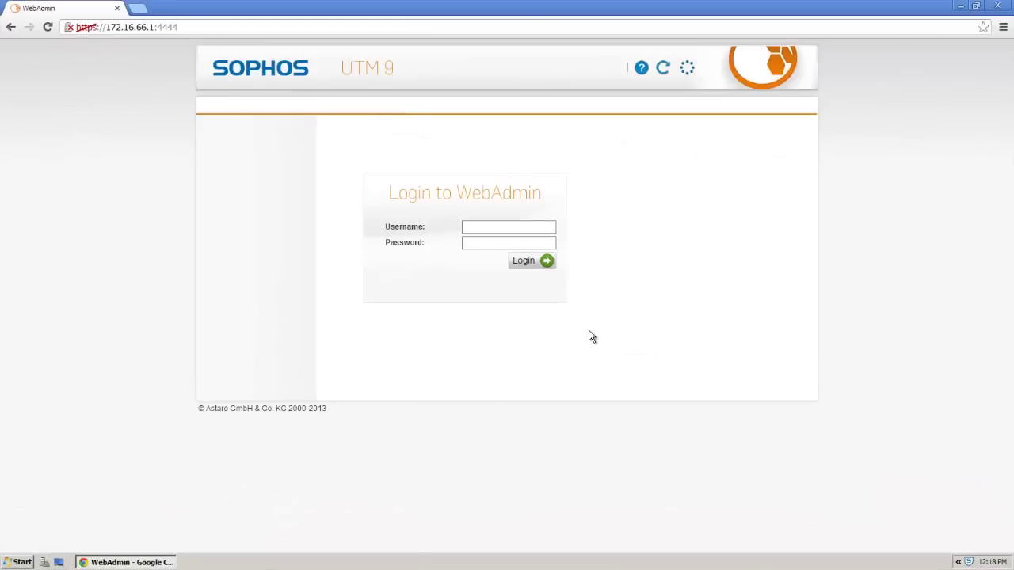
Step: Log in to WebAdmin with username 'admin' and the administrator password
click(507, 228)
text(a)
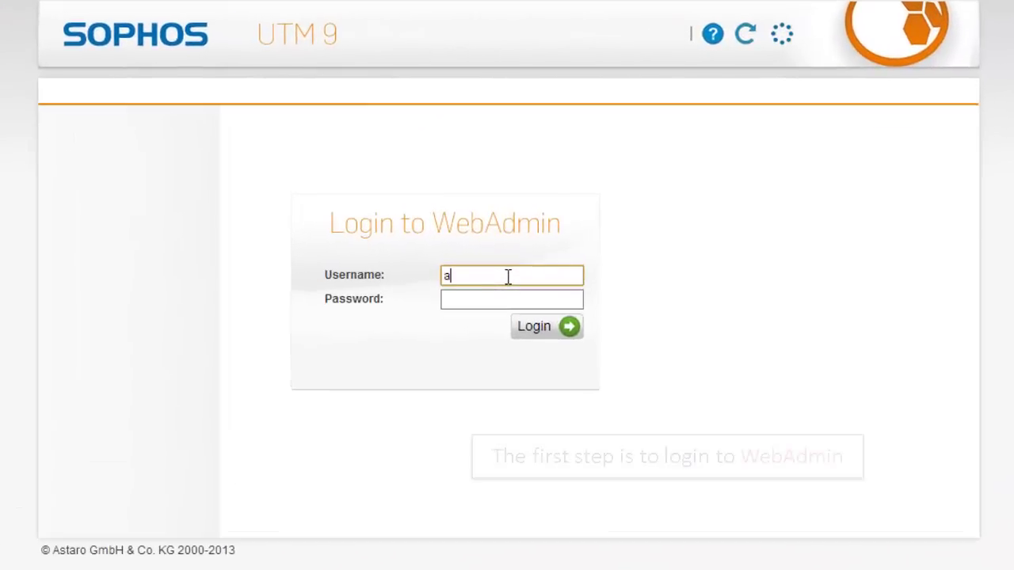
text(dmin)
click(517, 297)
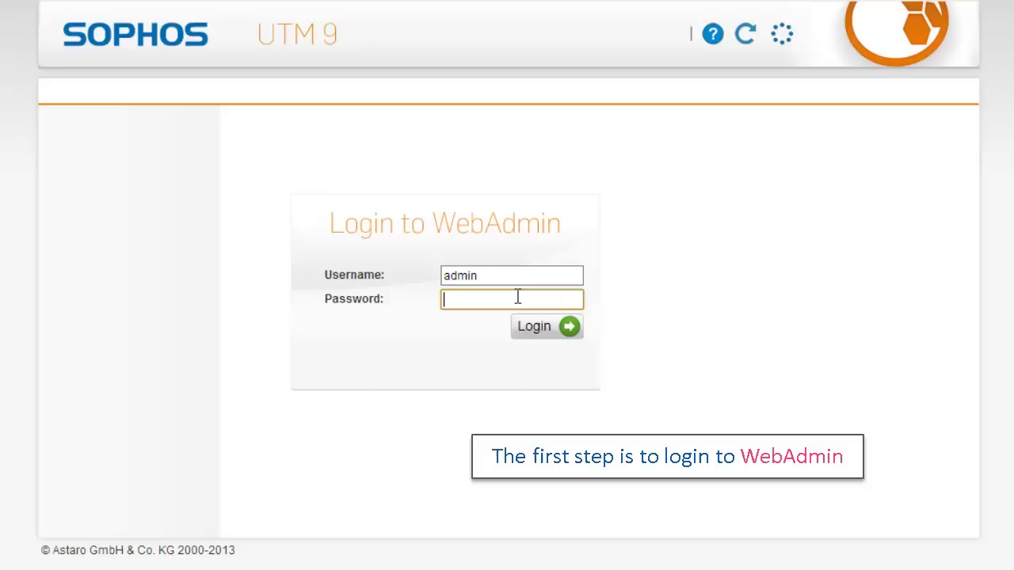
text(••••••••)
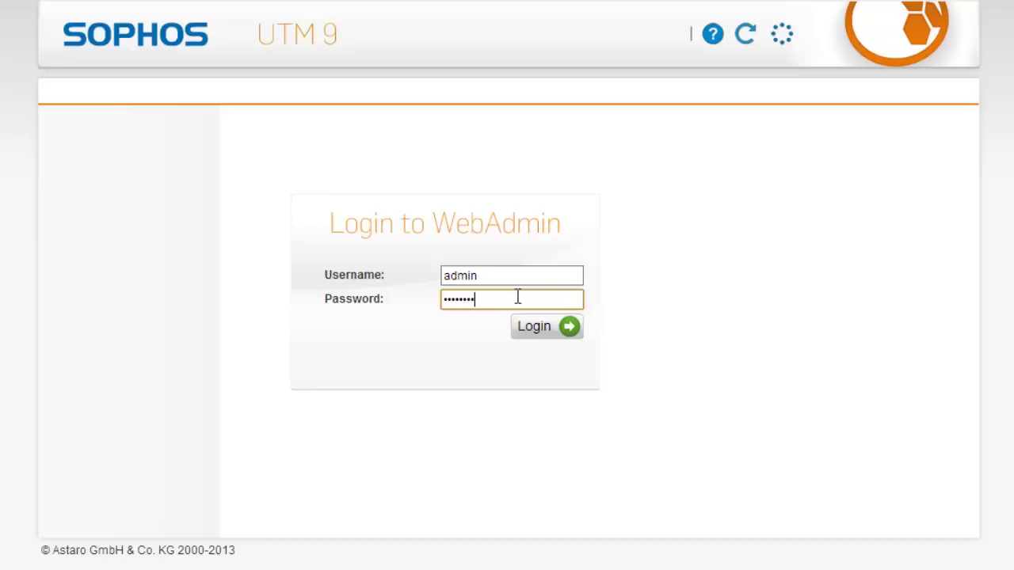
text(•)
click(537, 331)
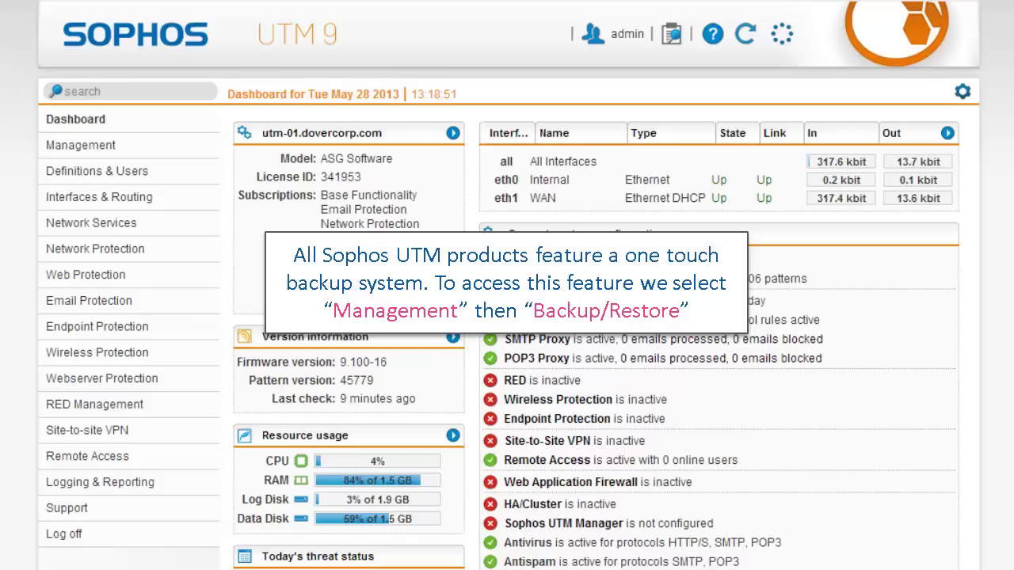
Step: Go to Management > Backup/Restore
click(156, 153)
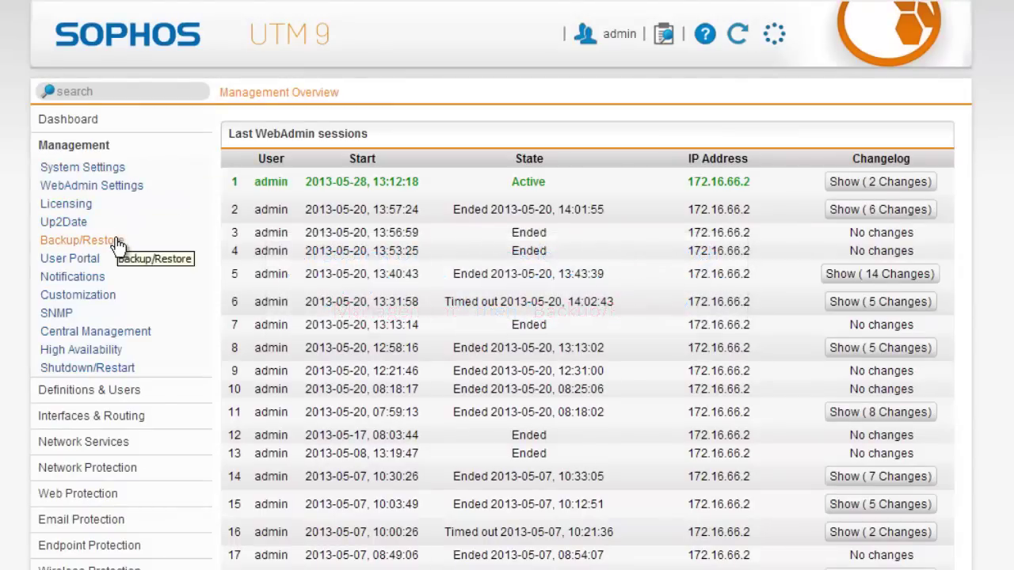
click(116, 245)
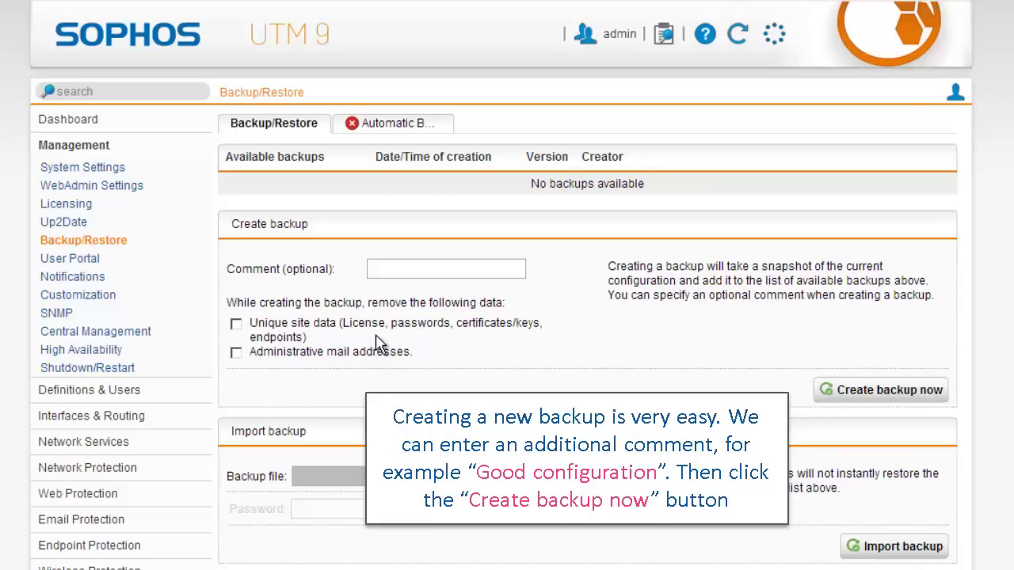
Step: Create a backup now with the comment 'Good configuration'
click(510, 272)
text(Go)
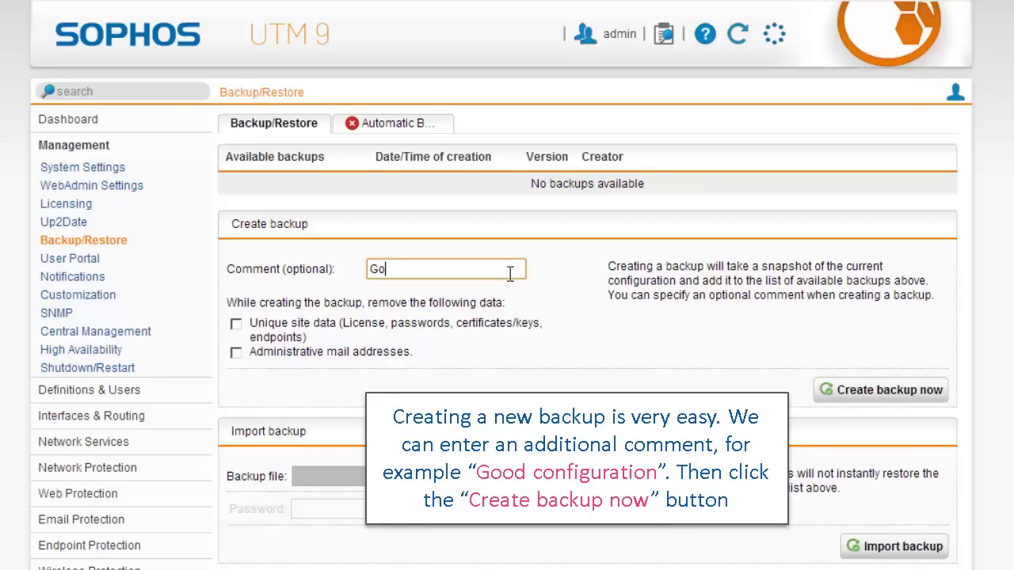
text(od configuration)
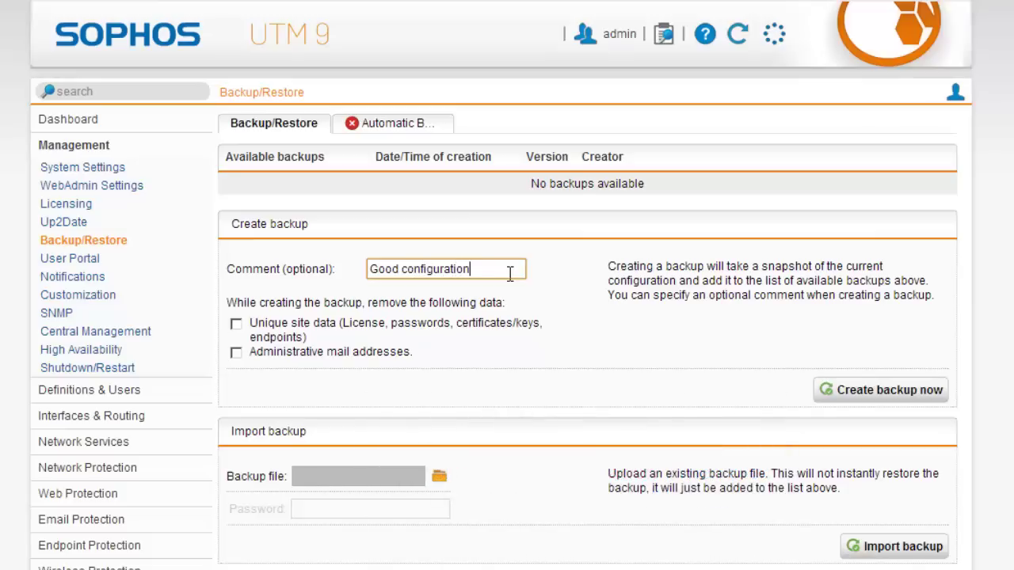
click(825, 395)
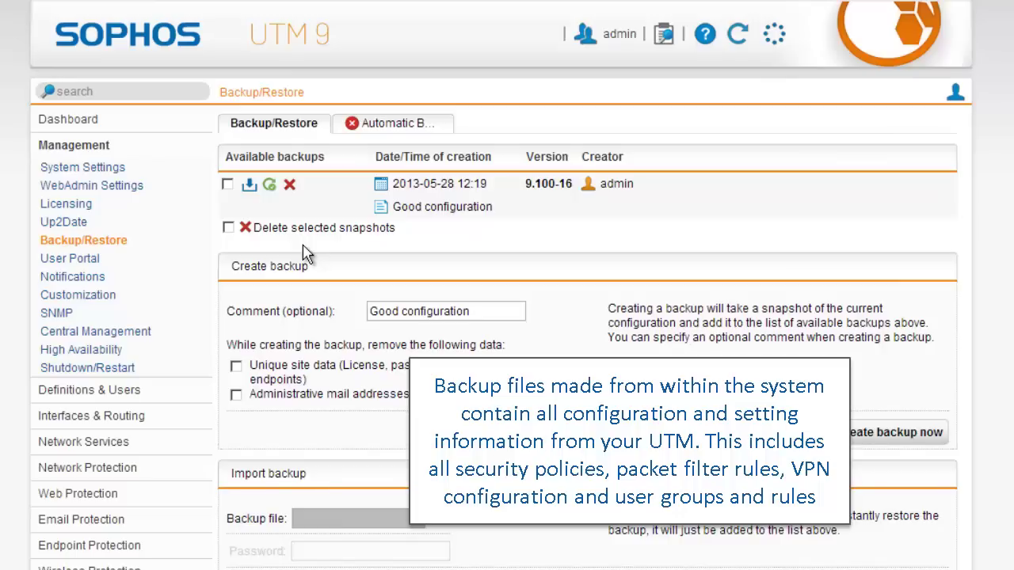
Step: Enable automatic backups with a Weekly interval and apply the setting
click(387, 127)
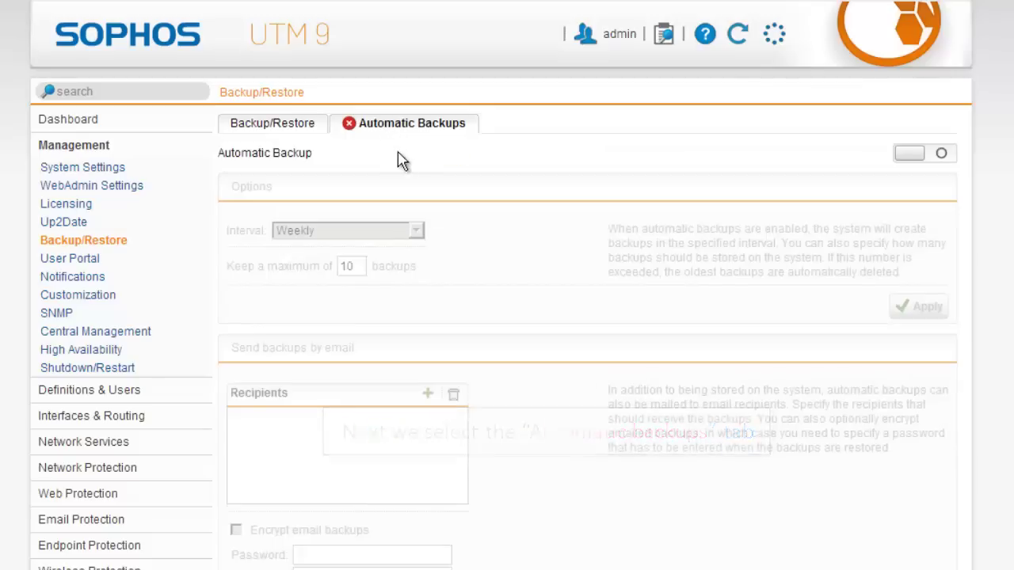
click(932, 159)
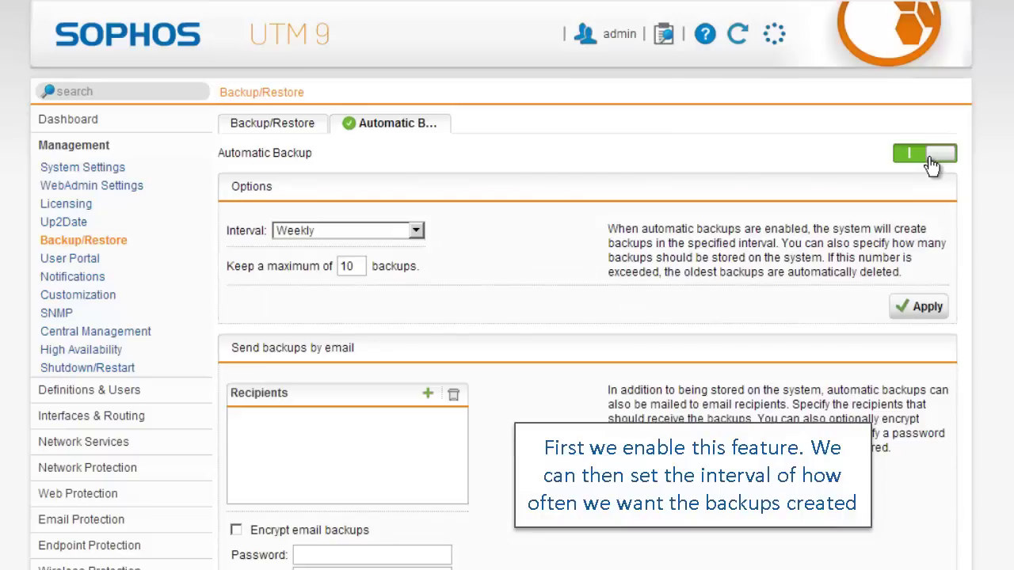
click(419, 232)
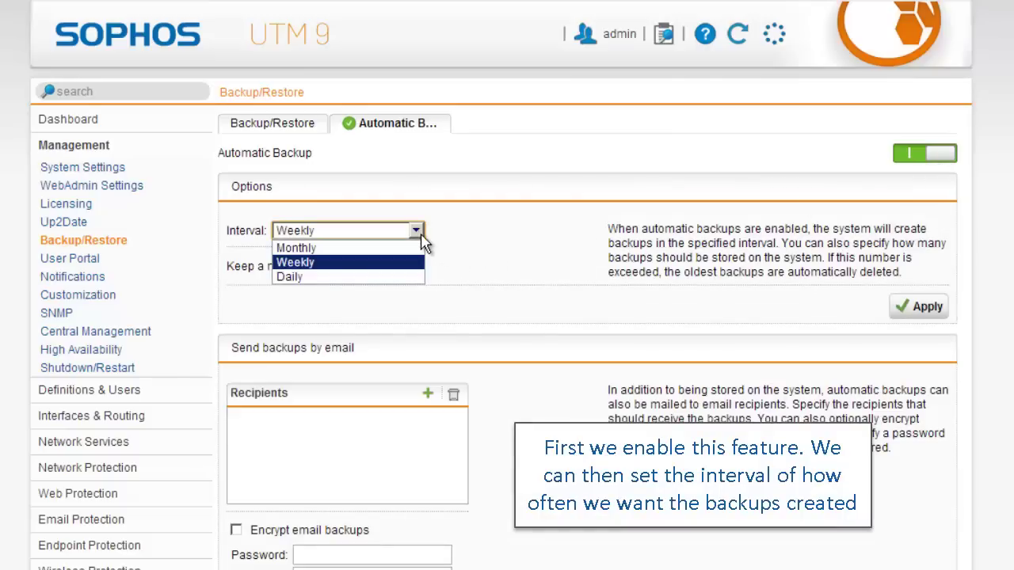
click(422, 236)
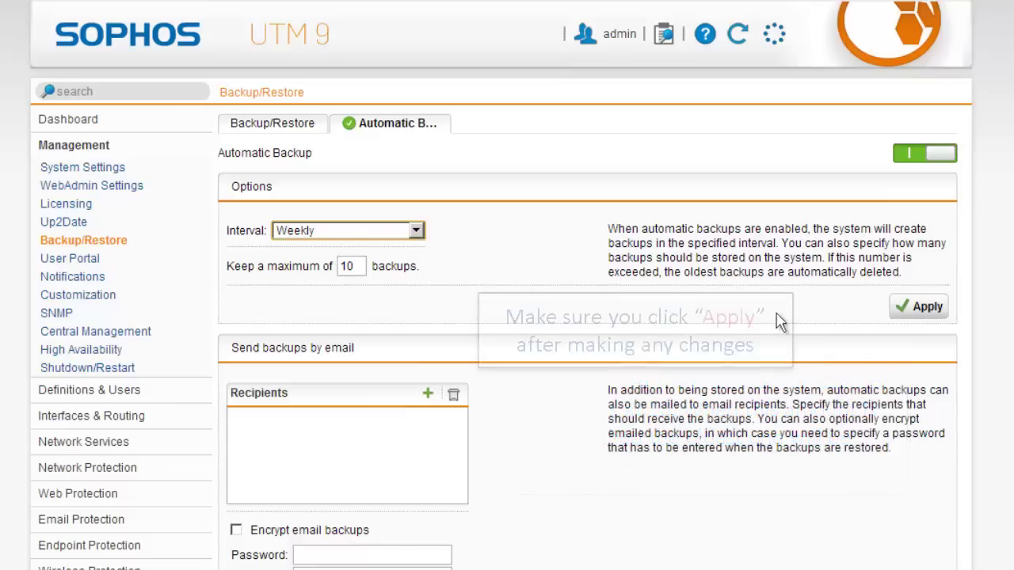
click(919, 311)
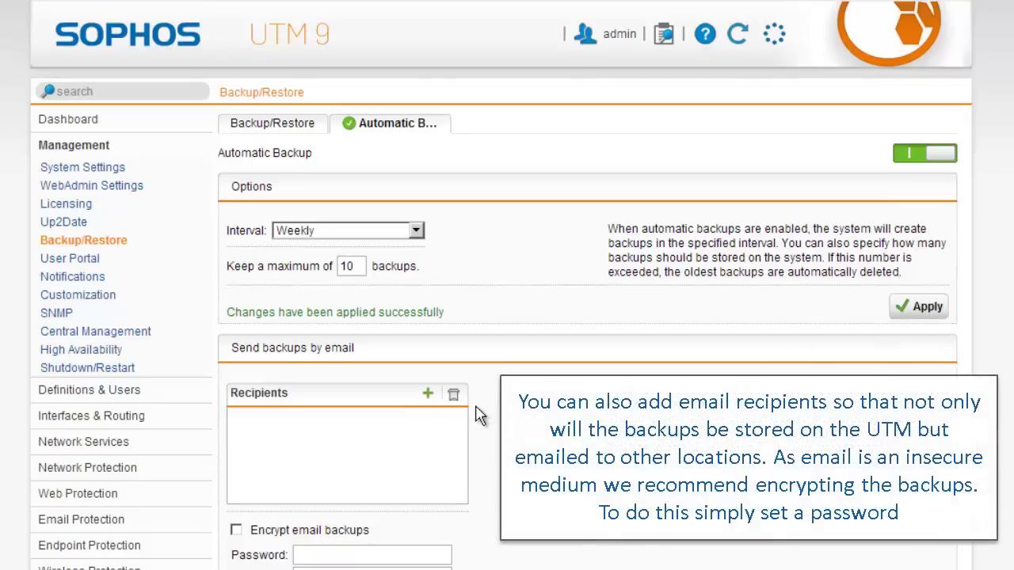
Step: Add the recipient's e-mail address to the automatic backup Recipients list
click(428, 396)
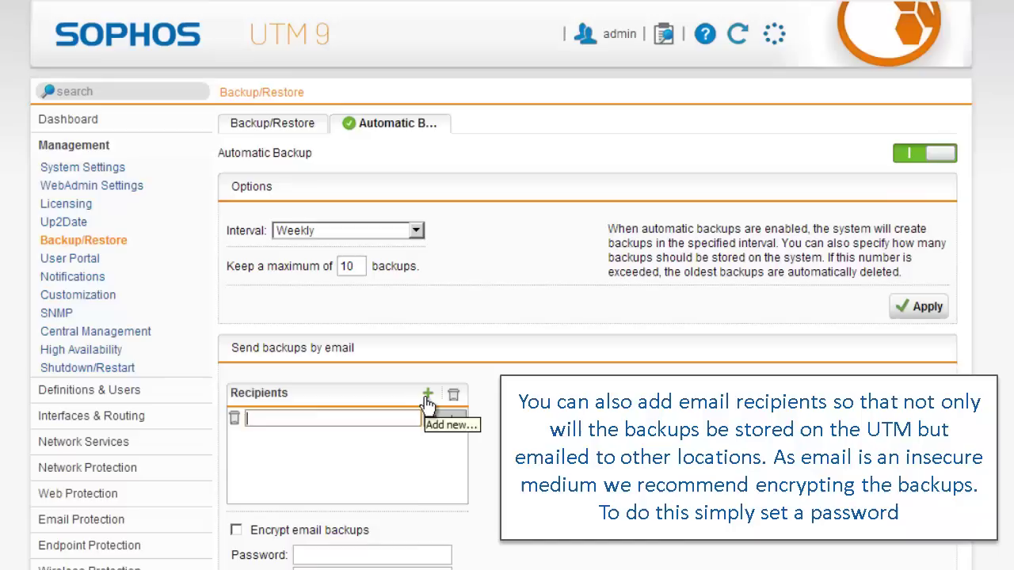
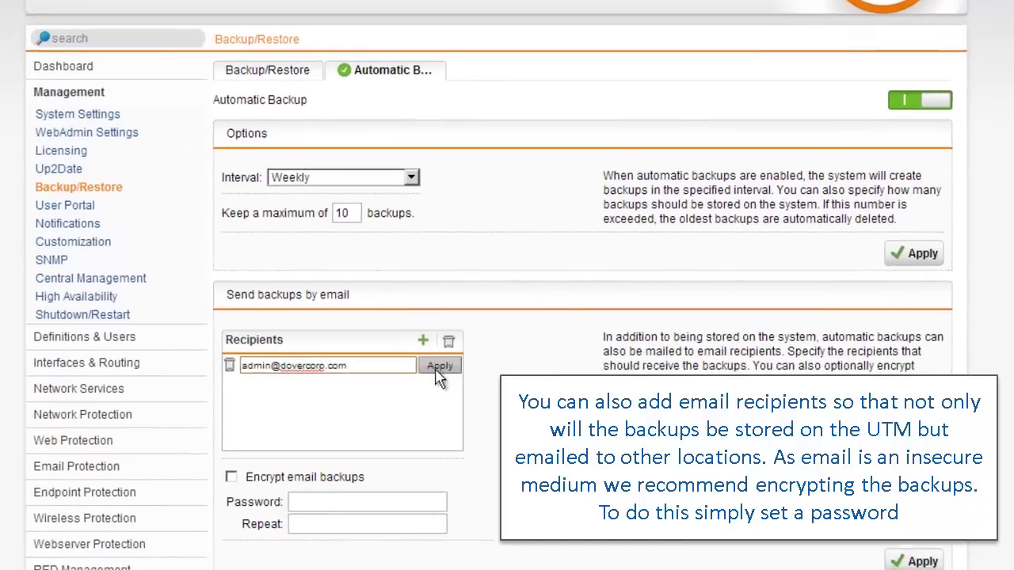
click(442, 407)
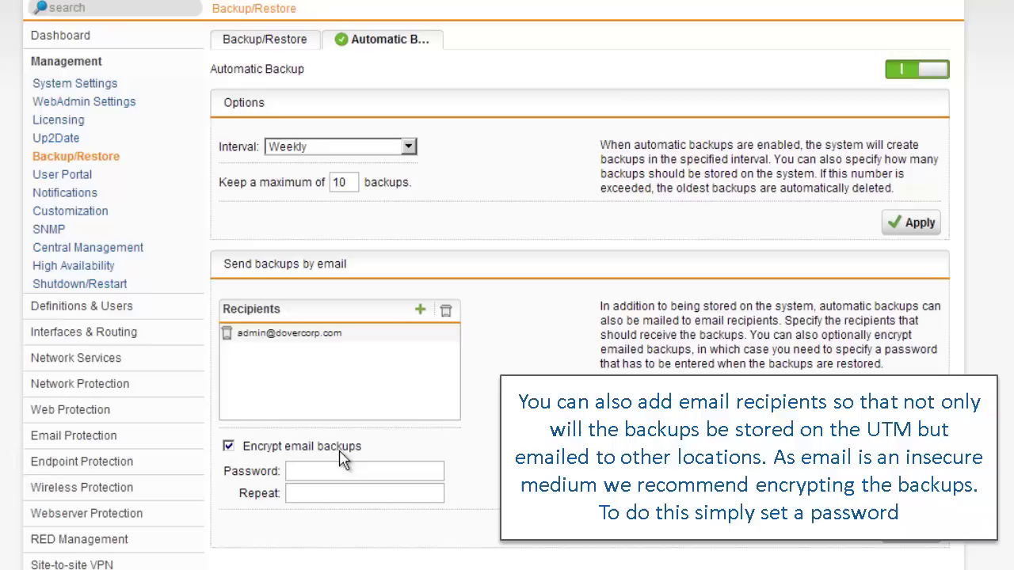
Step: Set and confirm an encryption password for e-mailed backups, then apply
click(391, 474)
text(•••••••••)
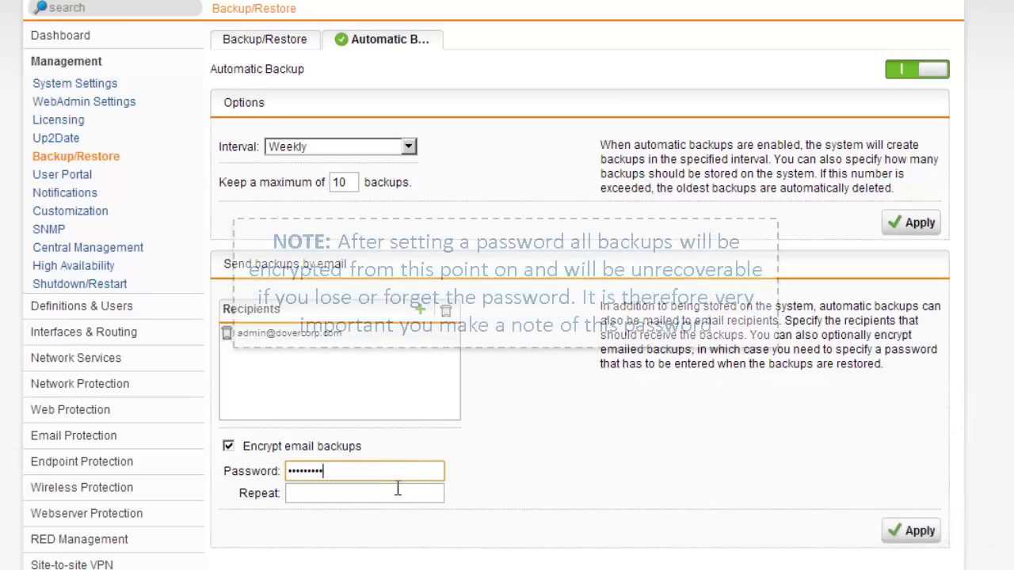
click(398, 489)
text(•••••••••)
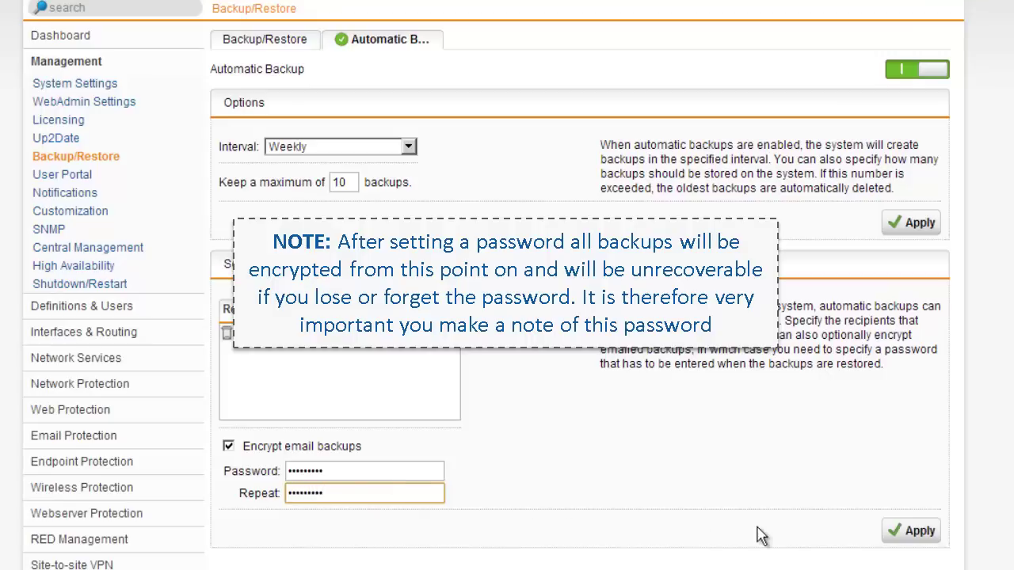
click(901, 539)
click(901, 539)
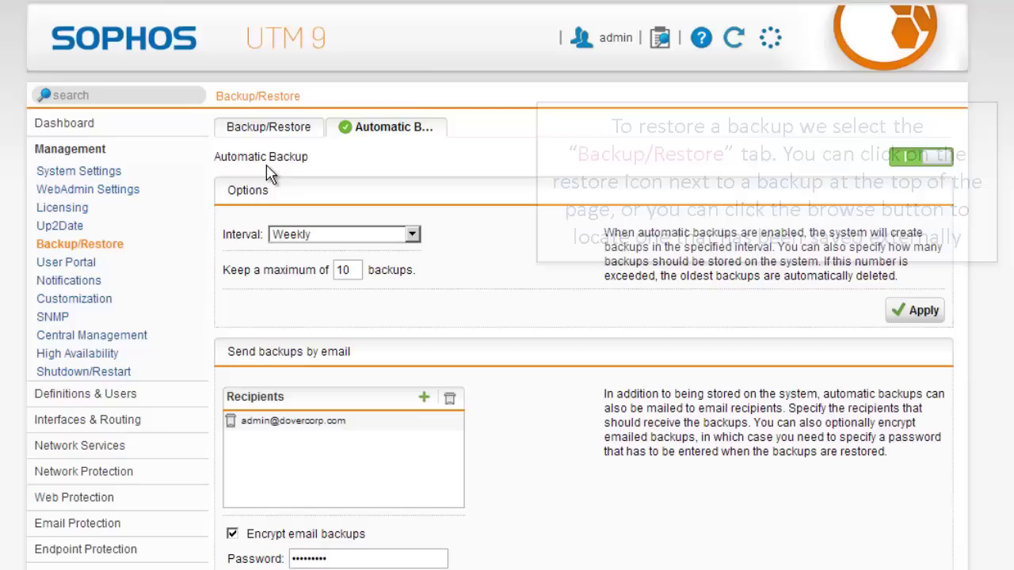
Step: Start restoring the 'Good configuration' backup from the Backup/Restore list
click(269, 130)
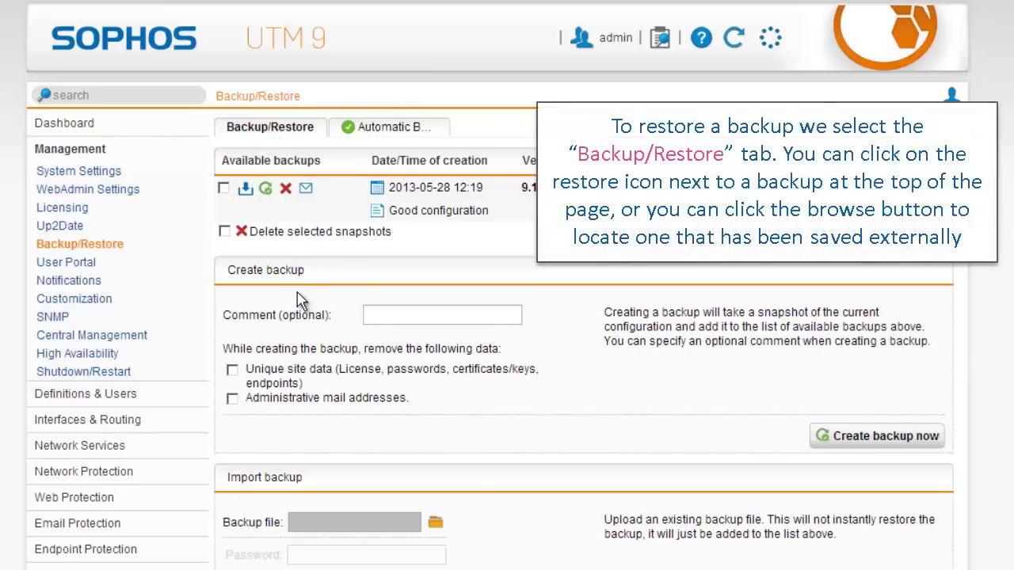
click(266, 190)
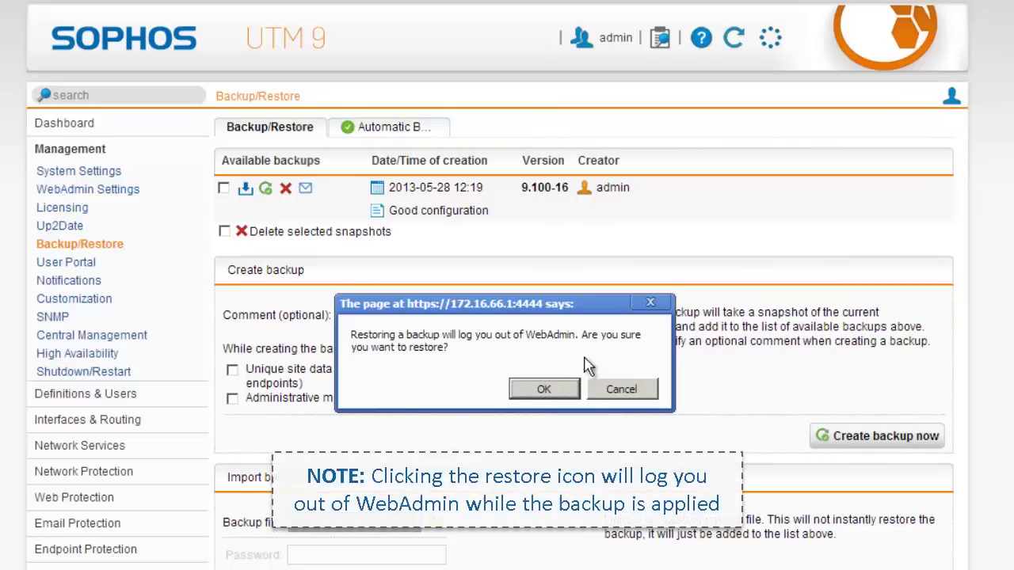
Step: Cancel the restore confirmation dialog
click(603, 391)
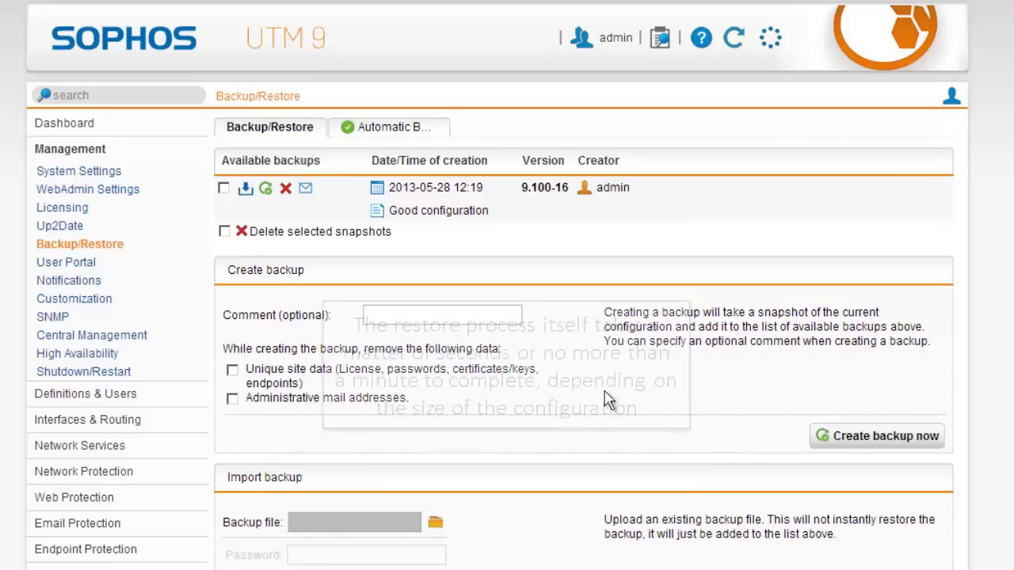